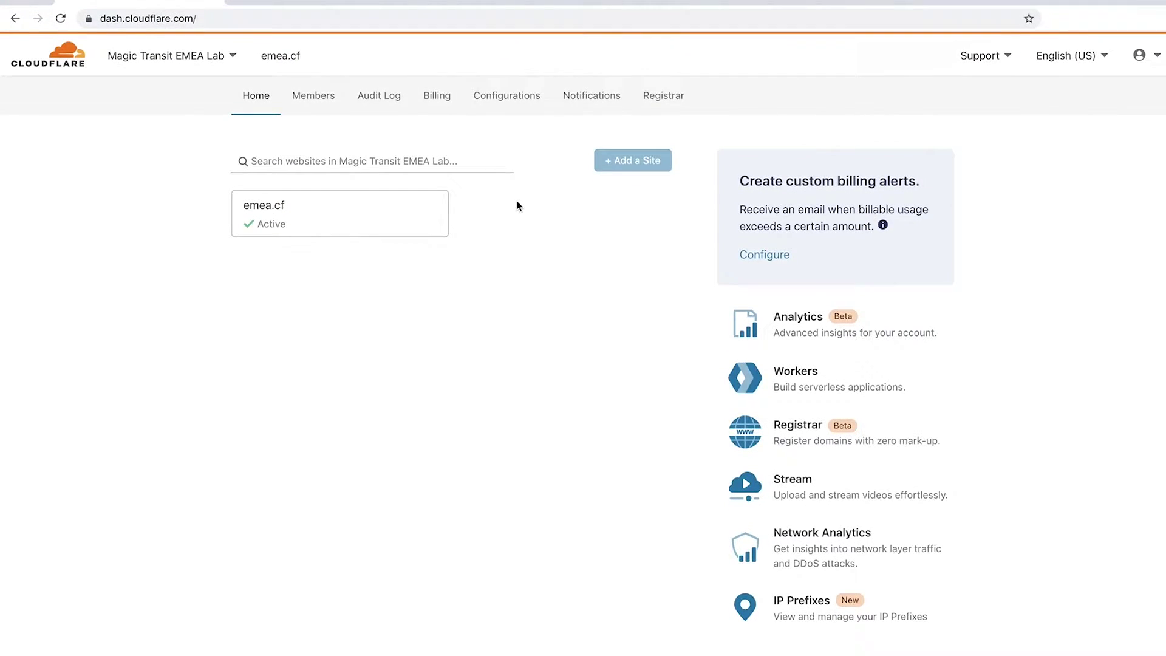
- Expand the advertised prefix in IP Prefixes to view its MT EMEA Lab description and Magic Transit service
{"action": "left_click", "coordinate": [817, 610]}
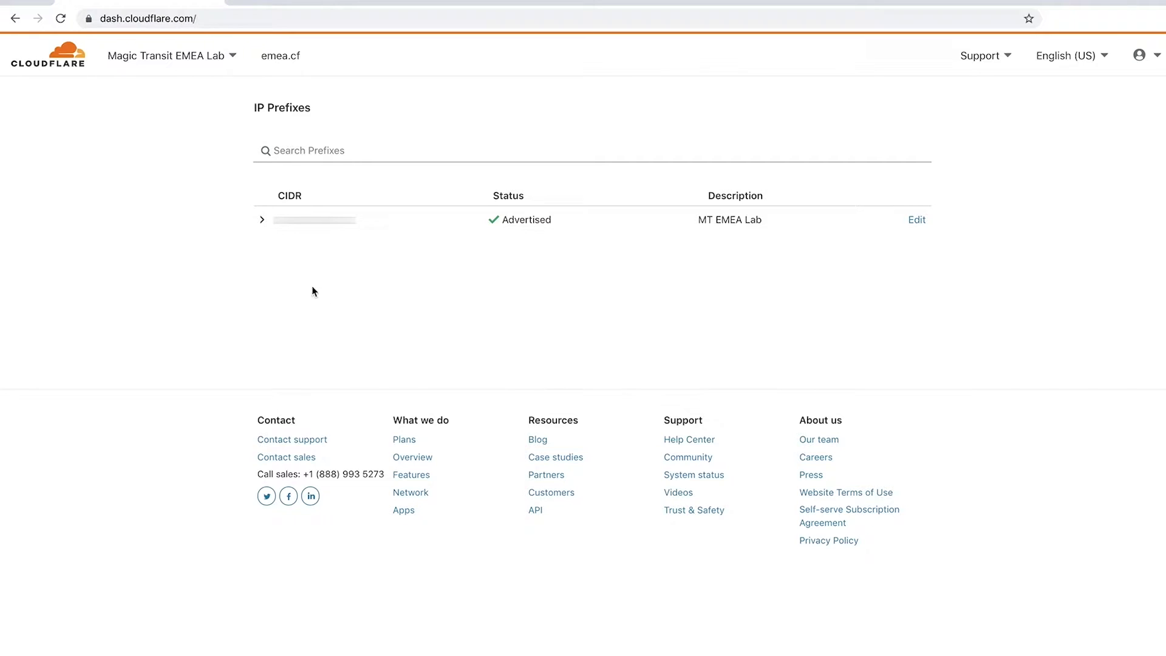
{"action": "left_click", "coordinate": [268, 221]}
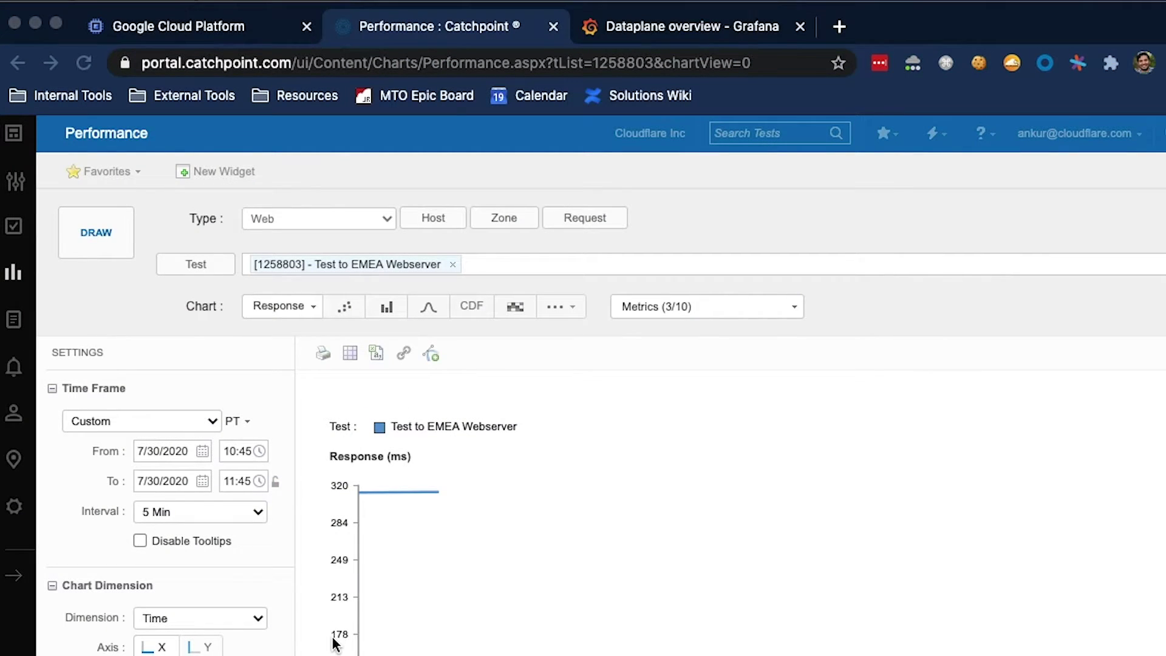
{"action": "scroll", "coordinate": [332, 644], "scroll_direction": "down", "scroll_amount": 2}
{"action": "scroll", "coordinate": [333, 643], "scroll_direction": "down", "scroll_amount": 2}
{"action": "scroll", "coordinate": [336, 646], "scroll_direction": "down", "scroll_amount": 3}
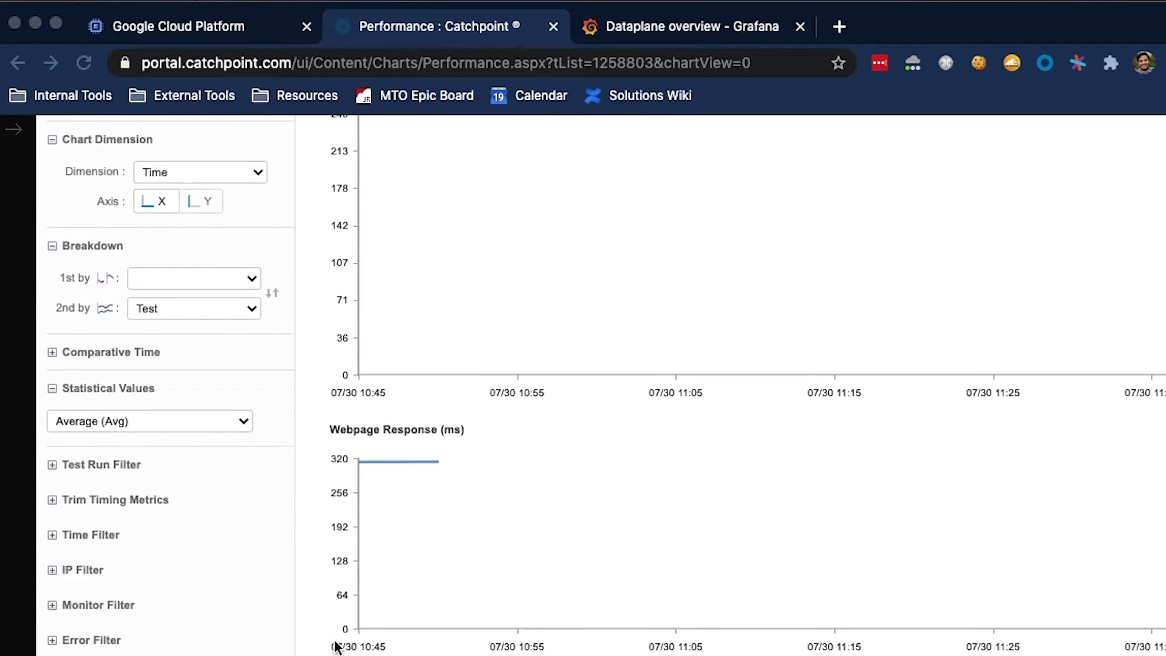
{"action": "scroll", "coordinate": [335, 645], "scroll_direction": "down", "scroll_amount": 3}
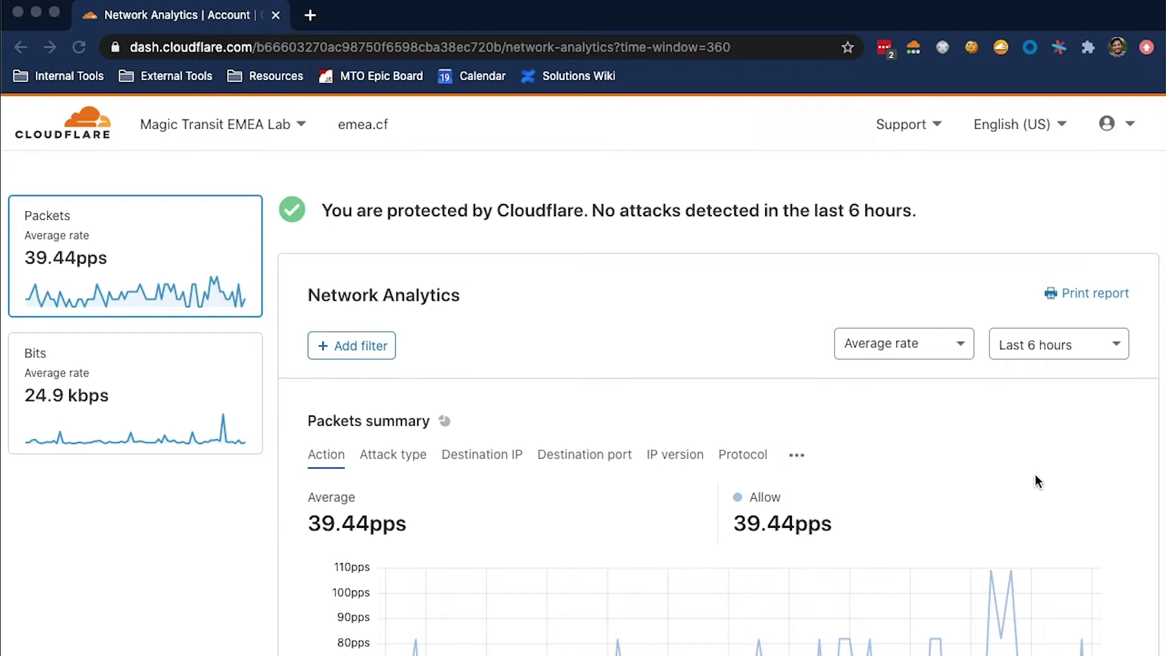
{"action": "scroll", "coordinate": [320, 402], "scroll_direction": "down", "scroll_amount": 5}
{"action": "scroll", "coordinate": [320, 402], "scroll_direction": "down", "scroll_amount": 5}
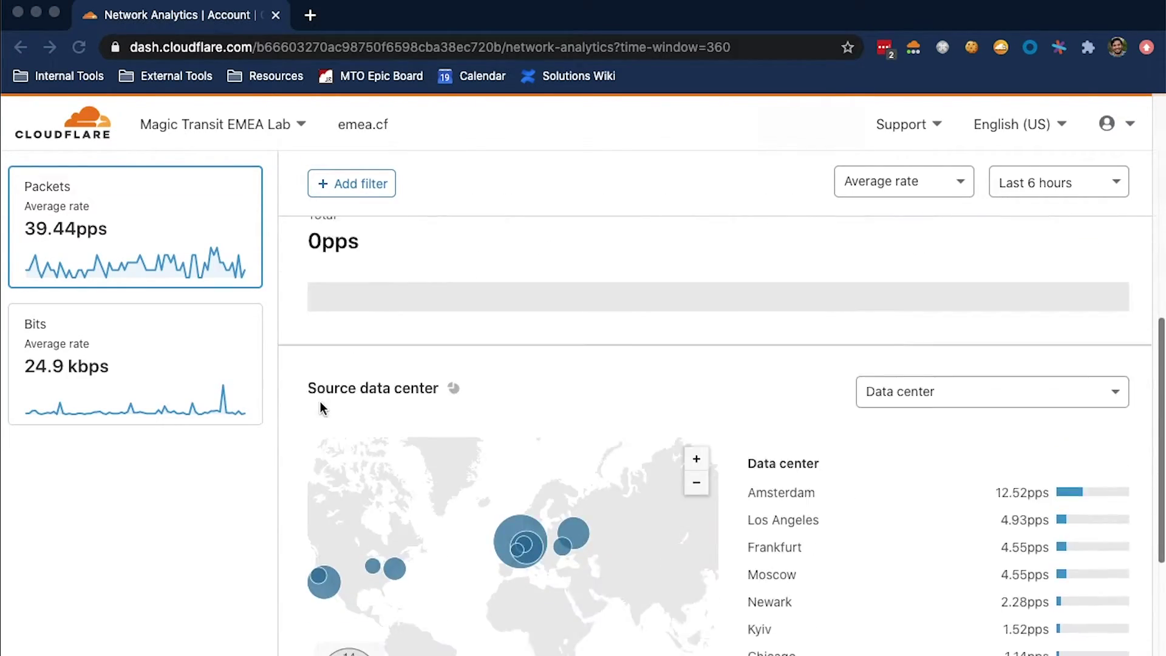
{"action": "scroll", "coordinate": [319, 401], "scroll_direction": "down", "scroll_amount": 5}
{"action": "scroll", "coordinate": [319, 402], "scroll_direction": "down", "scroll_amount": 2}
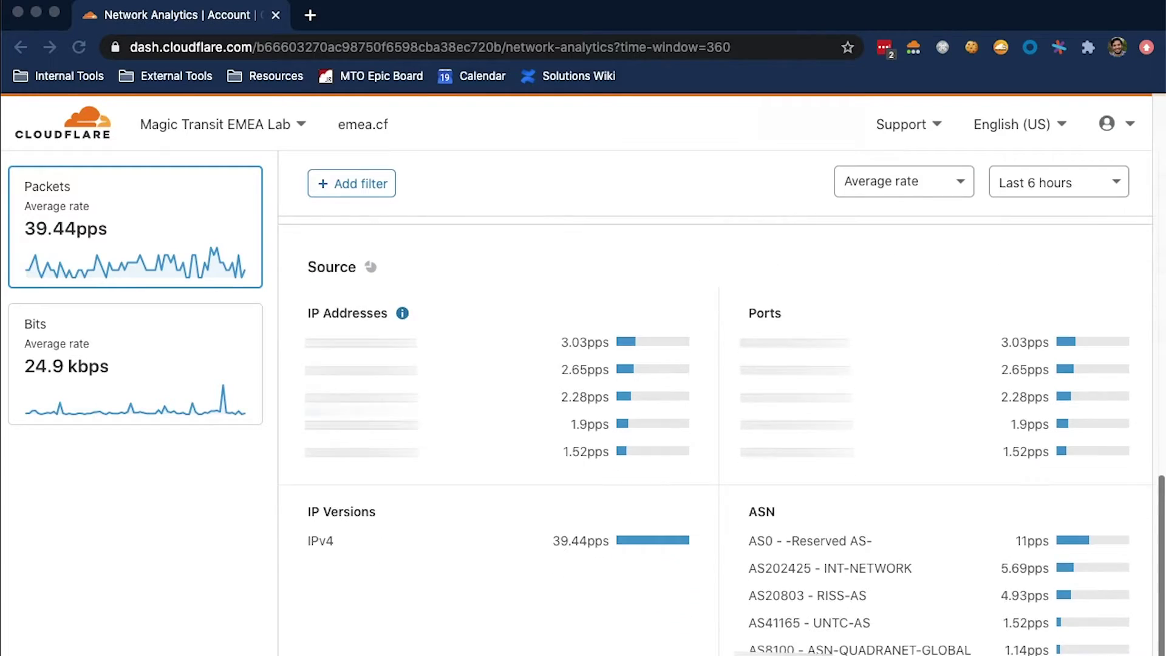
{"action": "scroll", "coordinate": [320, 402], "scroll_direction": "down", "scroll_amount": 3}
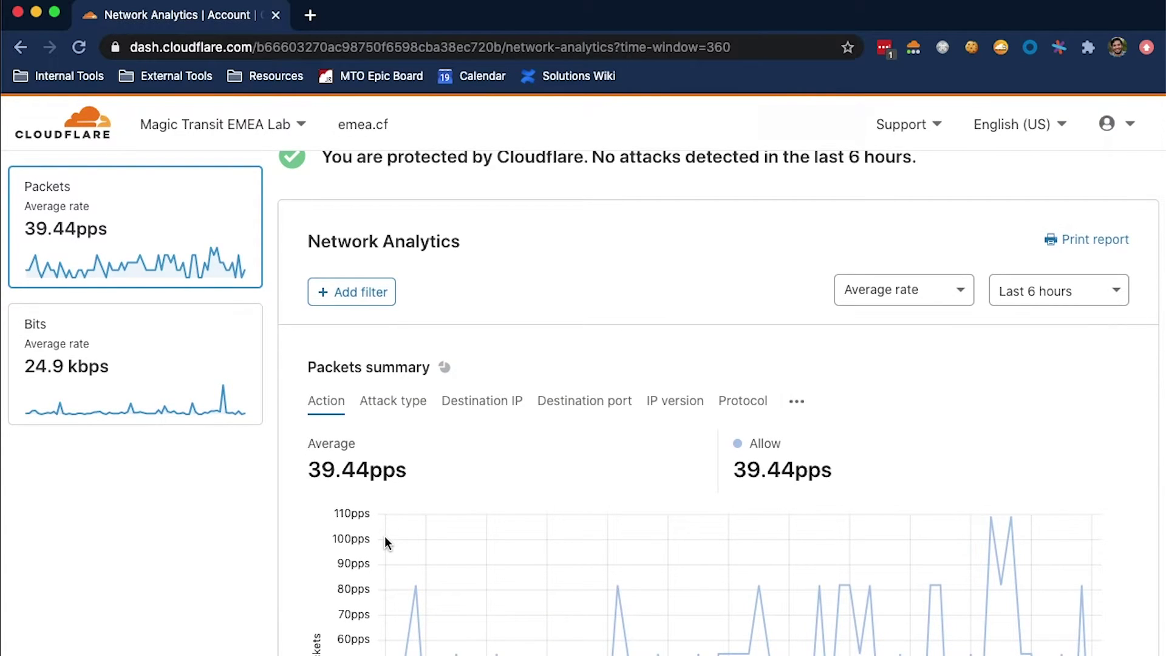
- Show Network Analytics in bits: 24.9 kbps average, all allowed, no attacks in six hours
{"action": "left_click", "coordinate": [190, 382]}
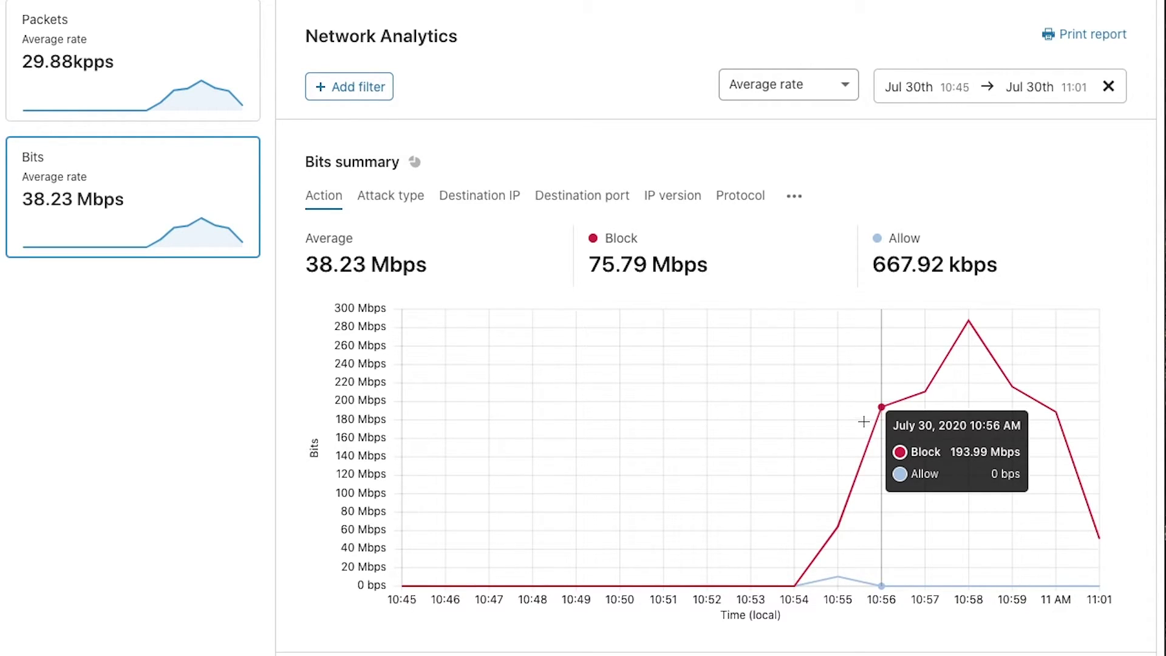
{"action": "mouse_move", "coordinate": [637, 250]}
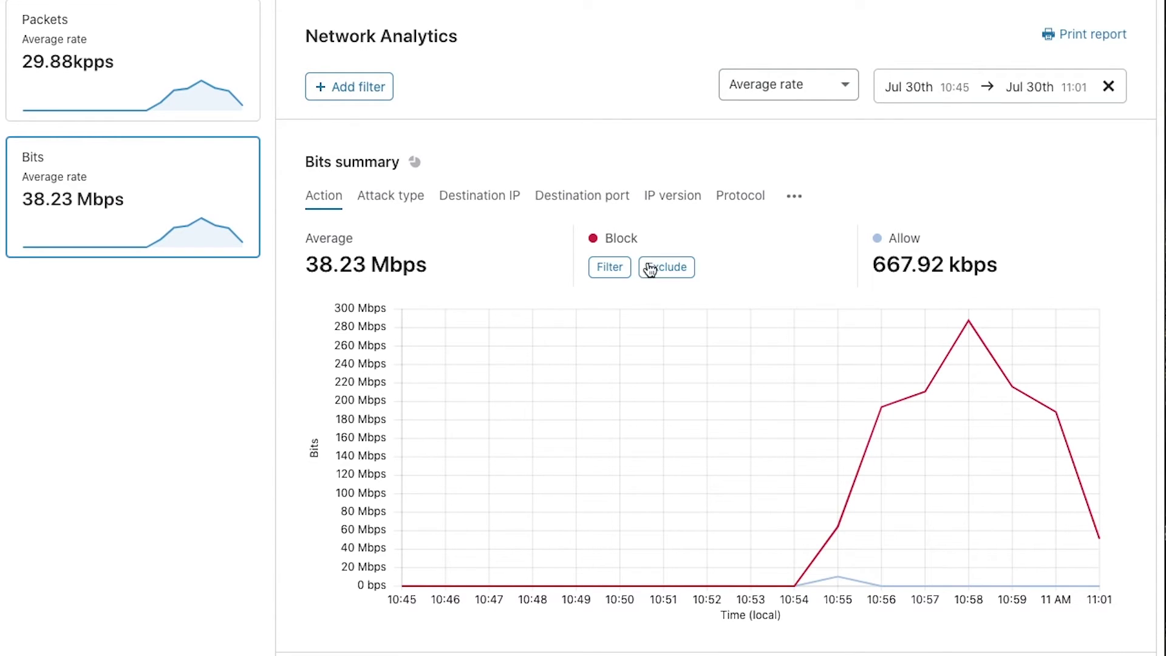
- Break the Network Analytics traffic down by attack type
{"action": "left_click", "coordinate": [388, 208]}
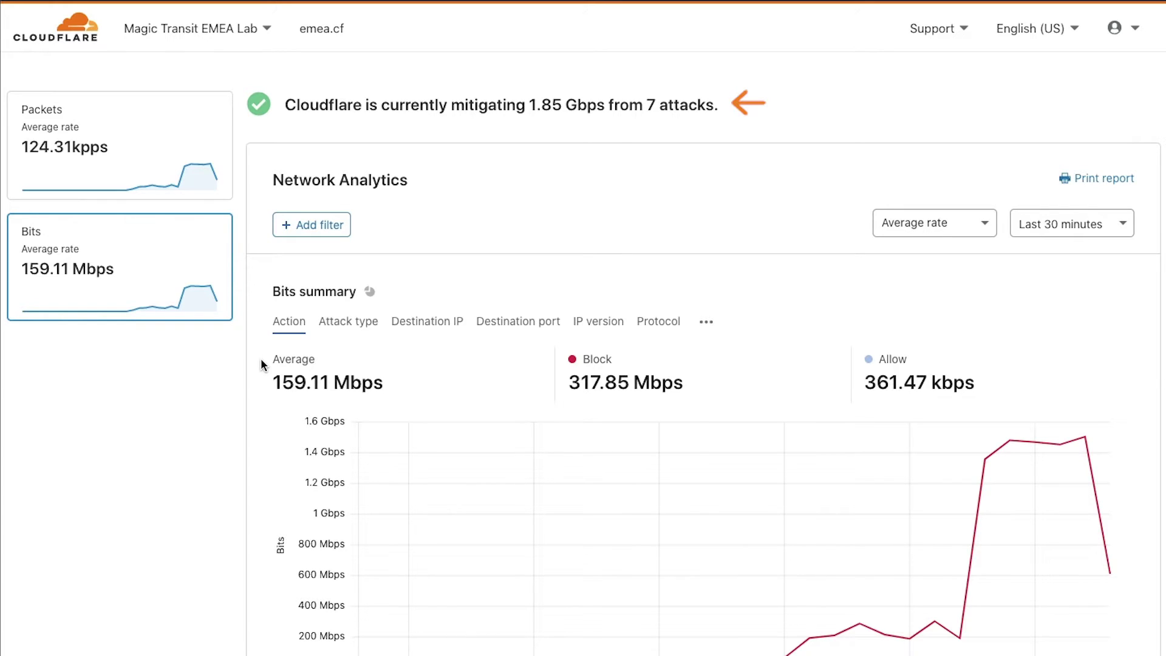
{"action": "scroll", "coordinate": [262, 359], "scroll_direction": "down", "scroll_amount": 2}
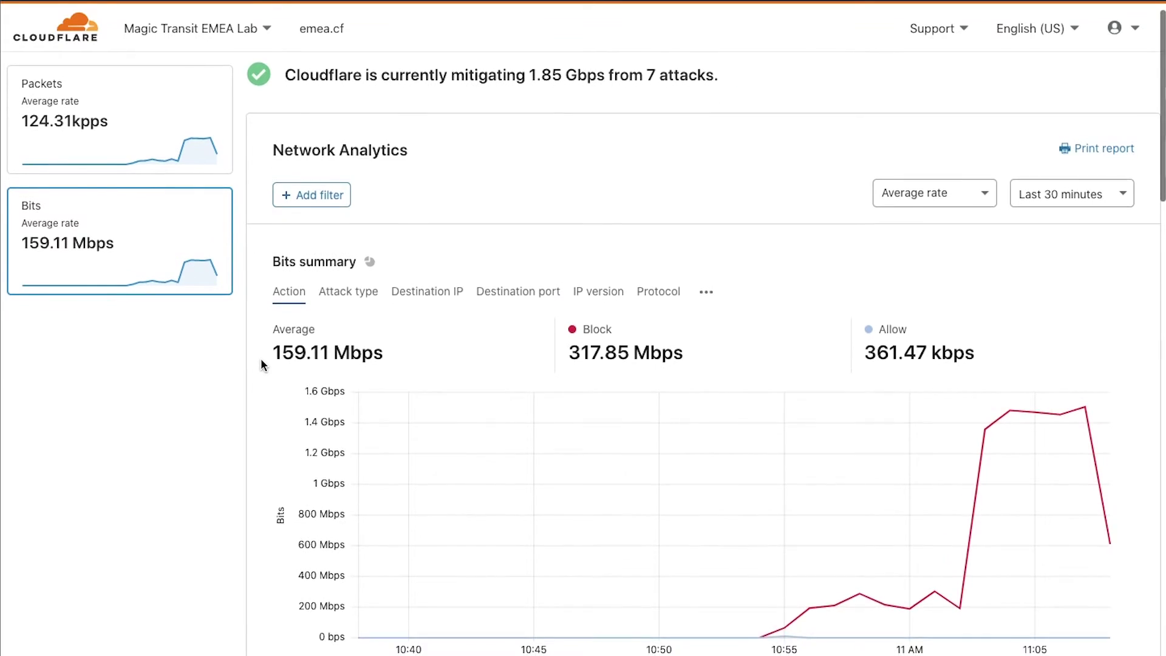
{"action": "scroll", "coordinate": [262, 359], "scroll_direction": "down", "scroll_amount": 4}
{"action": "scroll", "coordinate": [261, 365], "scroll_direction": "down", "scroll_amount": 1}
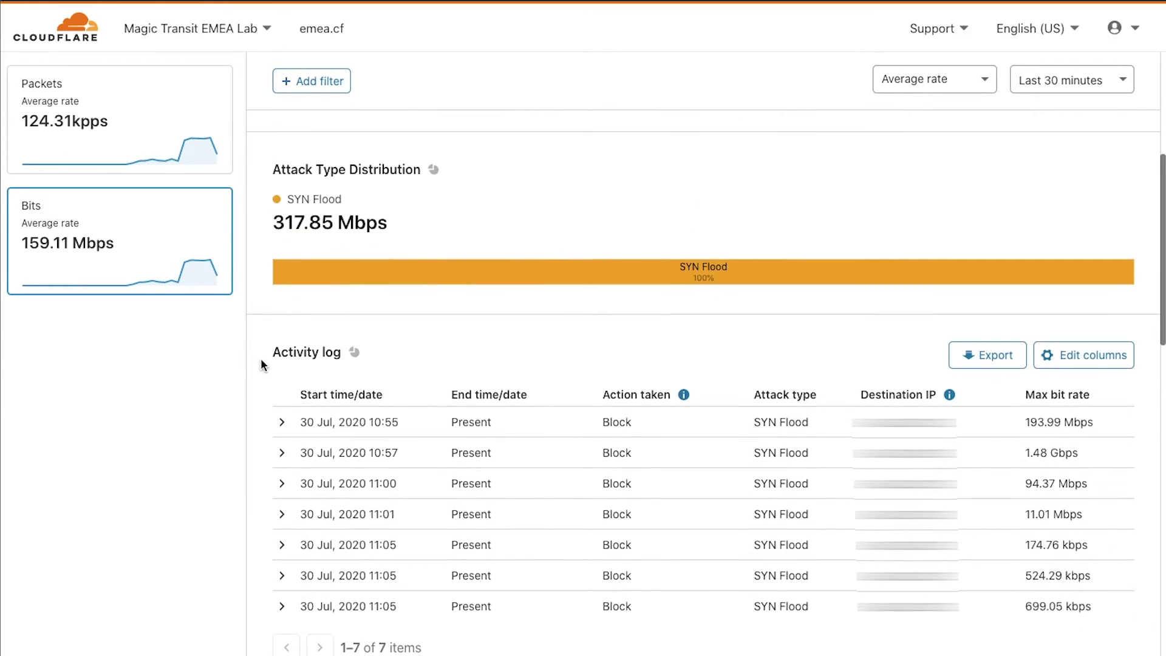
- Expand the 10:57 attack row in the Activity log to see its details
{"action": "left_click", "coordinate": [283, 453]}
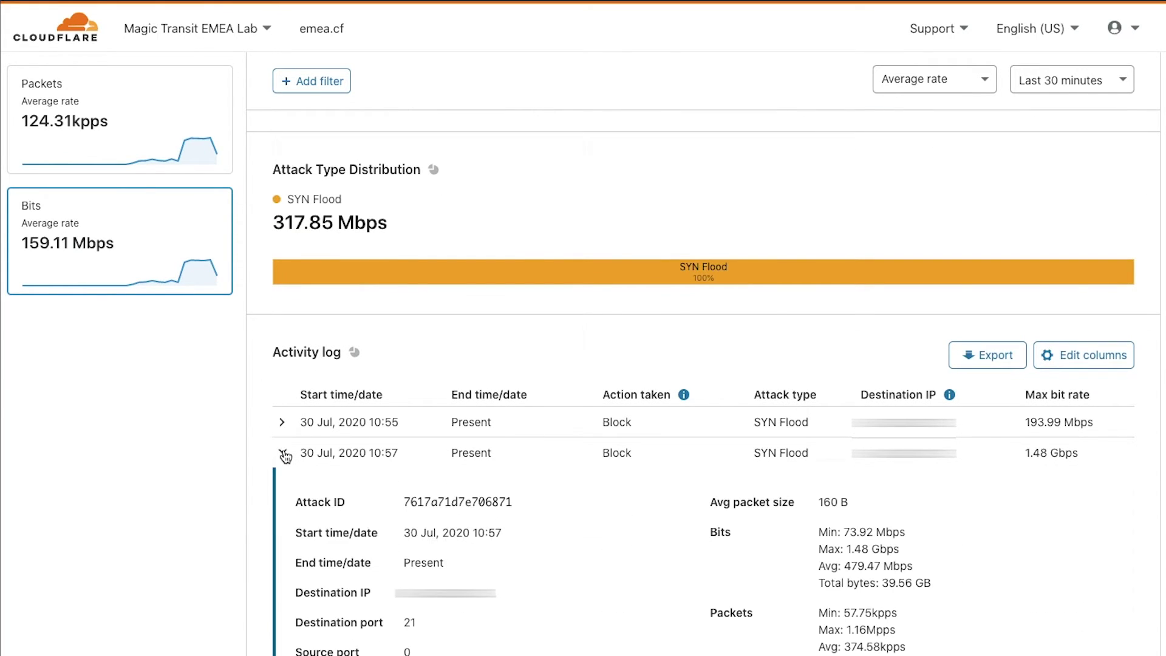
{"action": "scroll", "coordinate": [237, 462], "scroll_direction": "down", "scroll_amount": 2}
{"action": "scroll", "coordinate": [237, 462], "scroll_direction": "up", "scroll_amount": 1}
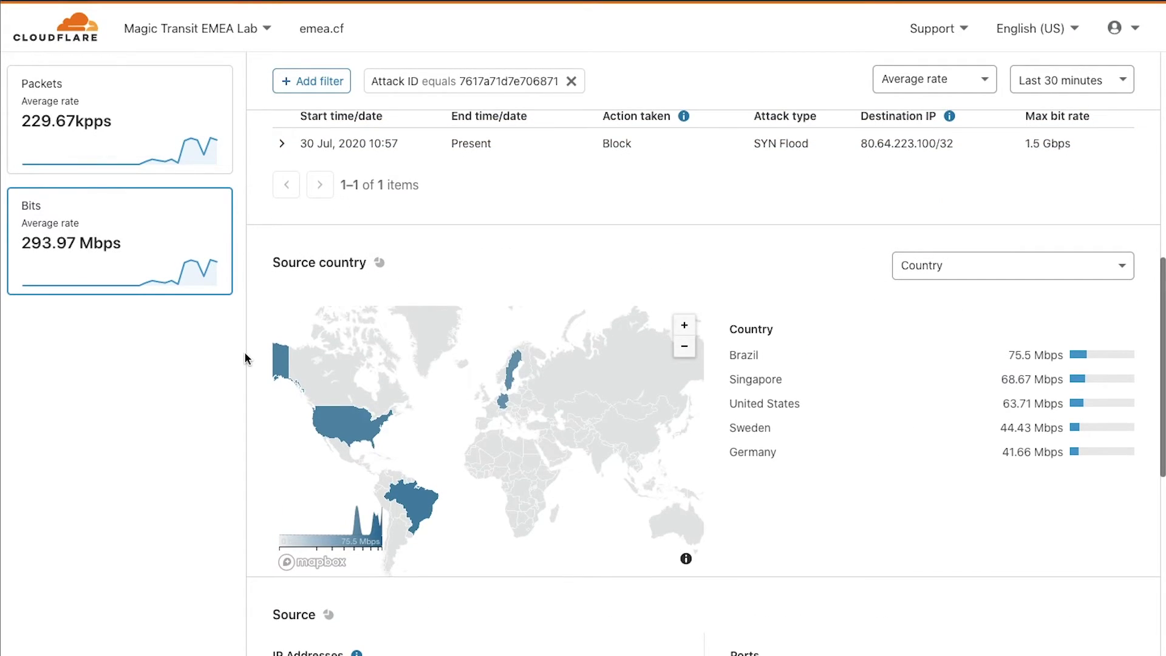
- Group the attack's sources by Data center instead of Source country
{"action": "left_click", "coordinate": [948, 271]}
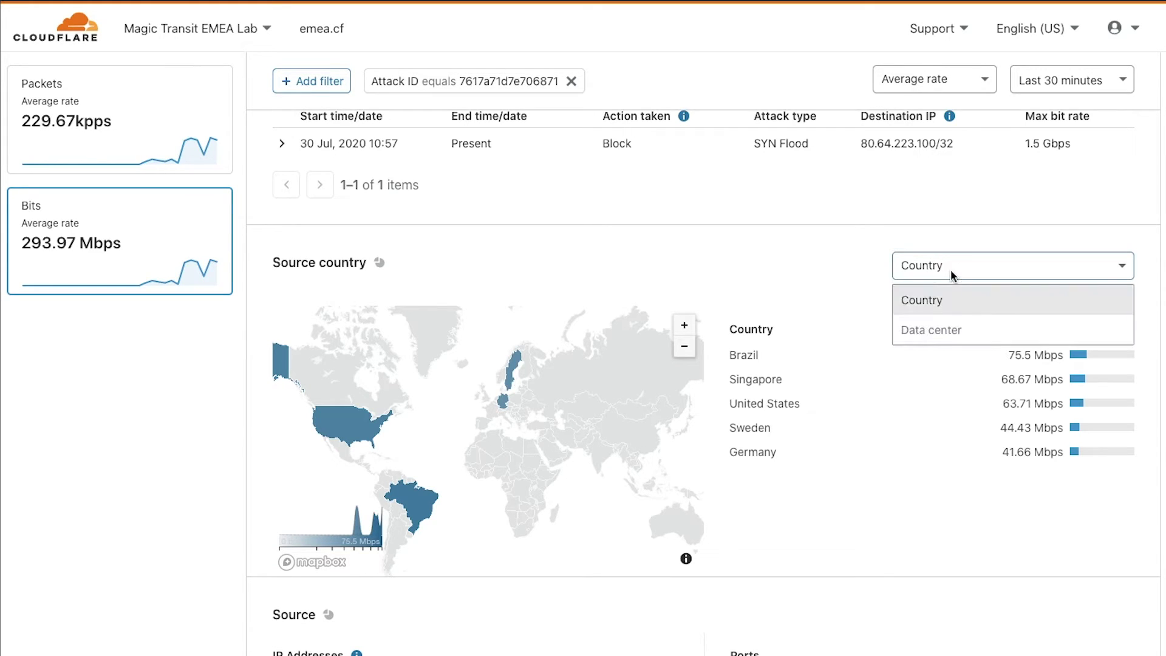
{"action": "left_click", "coordinate": [954, 323]}
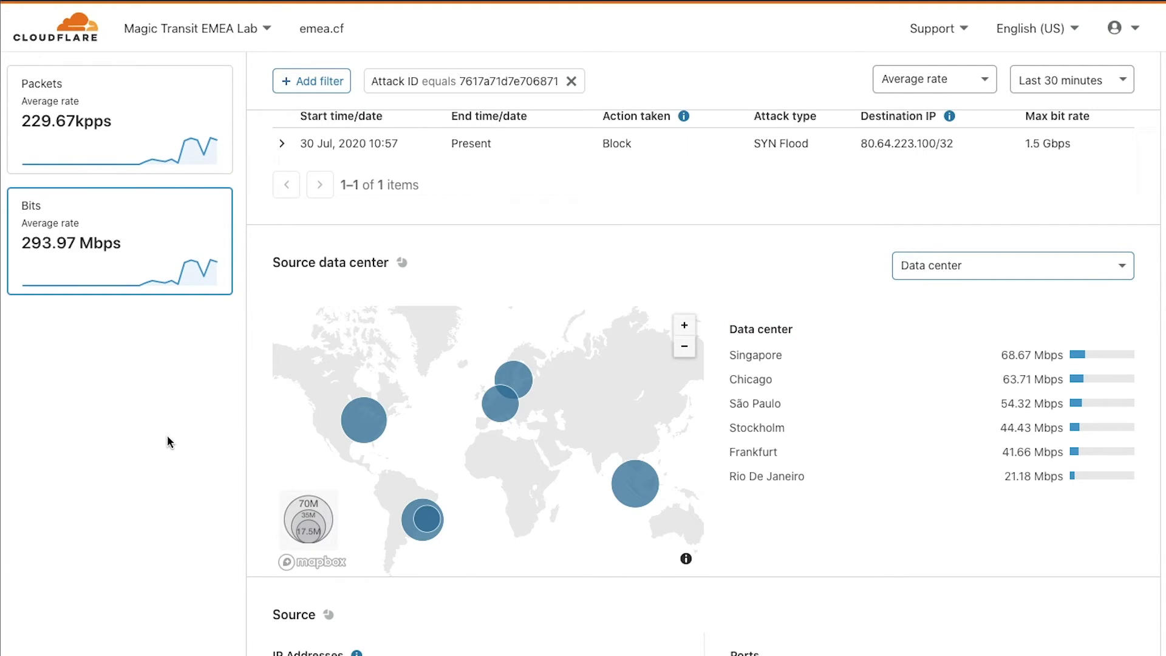
{"action": "scroll", "coordinate": [216, 446], "scroll_direction": "down", "scroll_amount": 2}
{"action": "scroll", "coordinate": [215, 445], "scroll_direction": "down", "scroll_amount": 4}
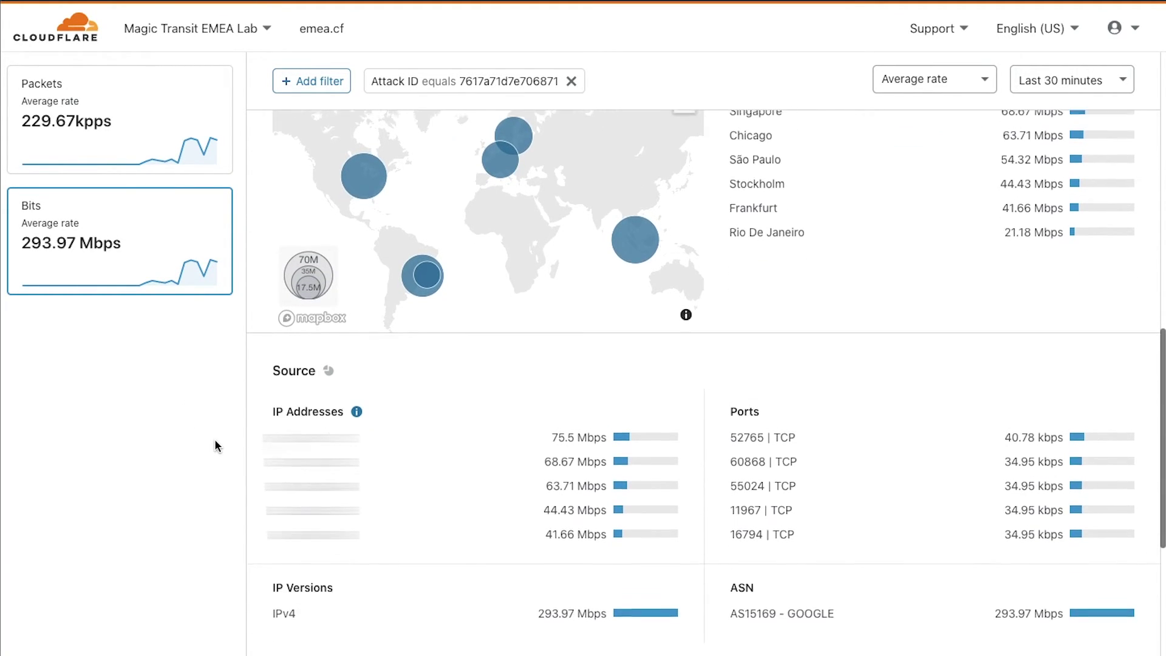
{"action": "scroll", "coordinate": [216, 445], "scroll_direction": "down", "scroll_amount": 4}
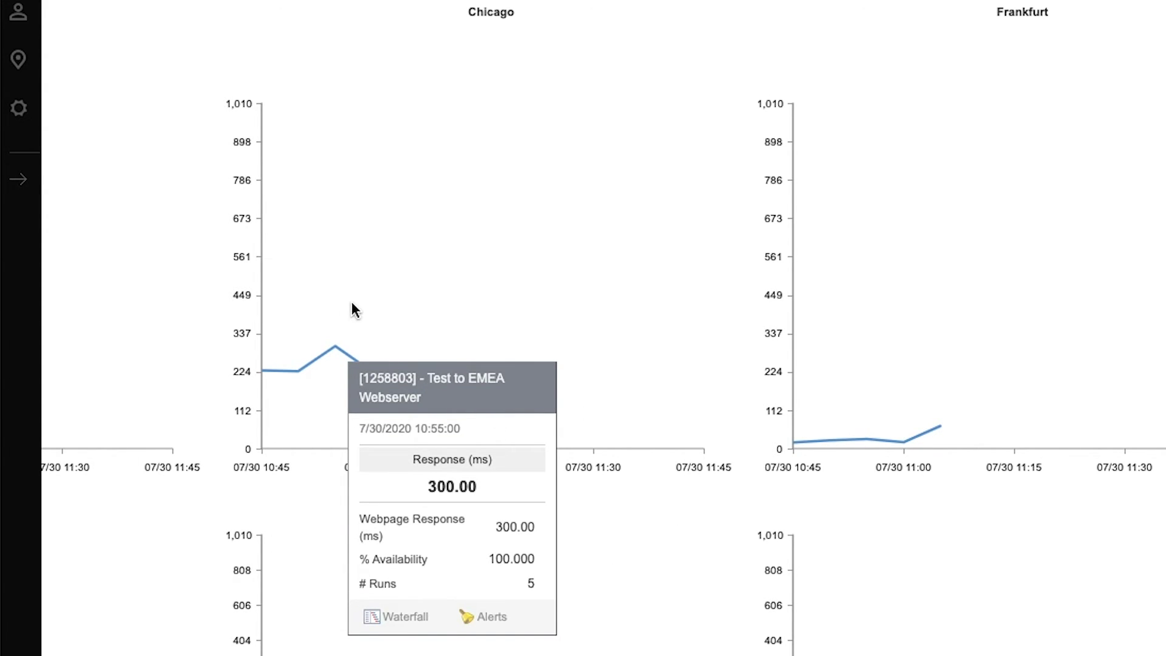
{"action": "scroll", "coordinate": [713, 508], "scroll_direction": "up", "scroll_amount": 1}
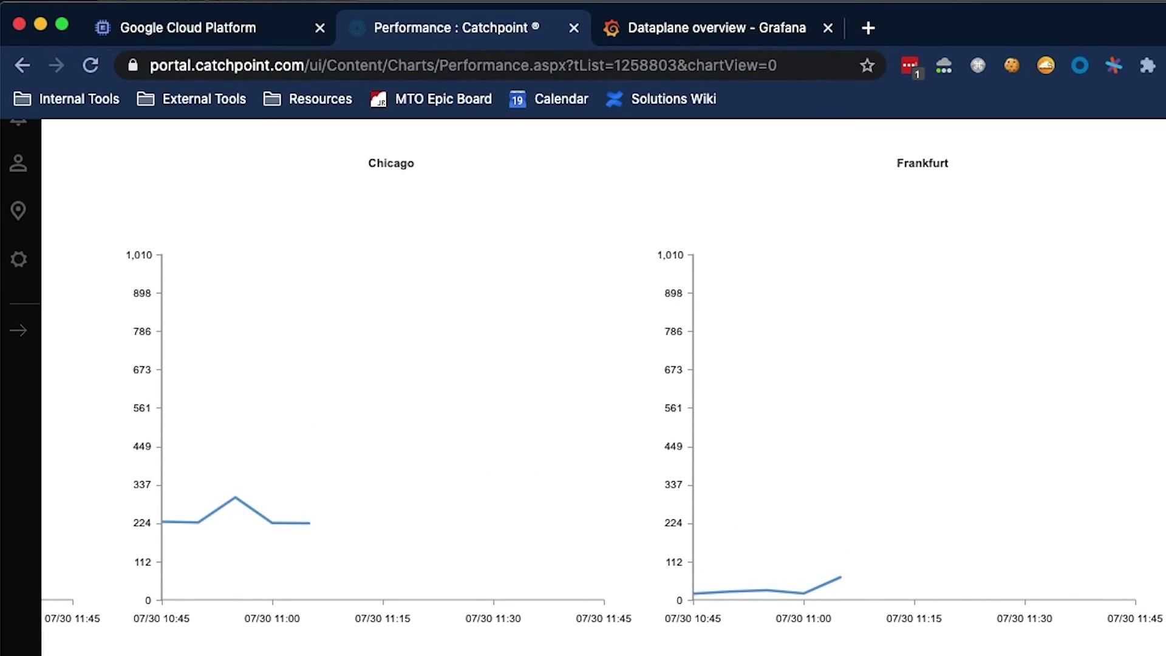